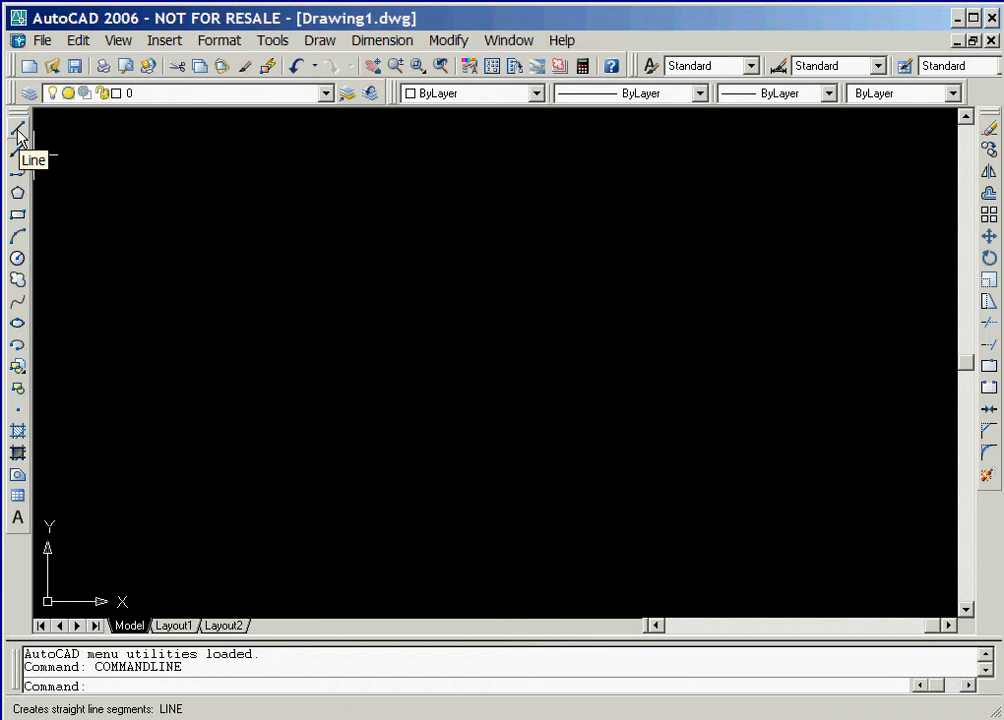
Start a line outline at 0,0 and draw its bottom edge to 5.5,0
left_click(18, 130)
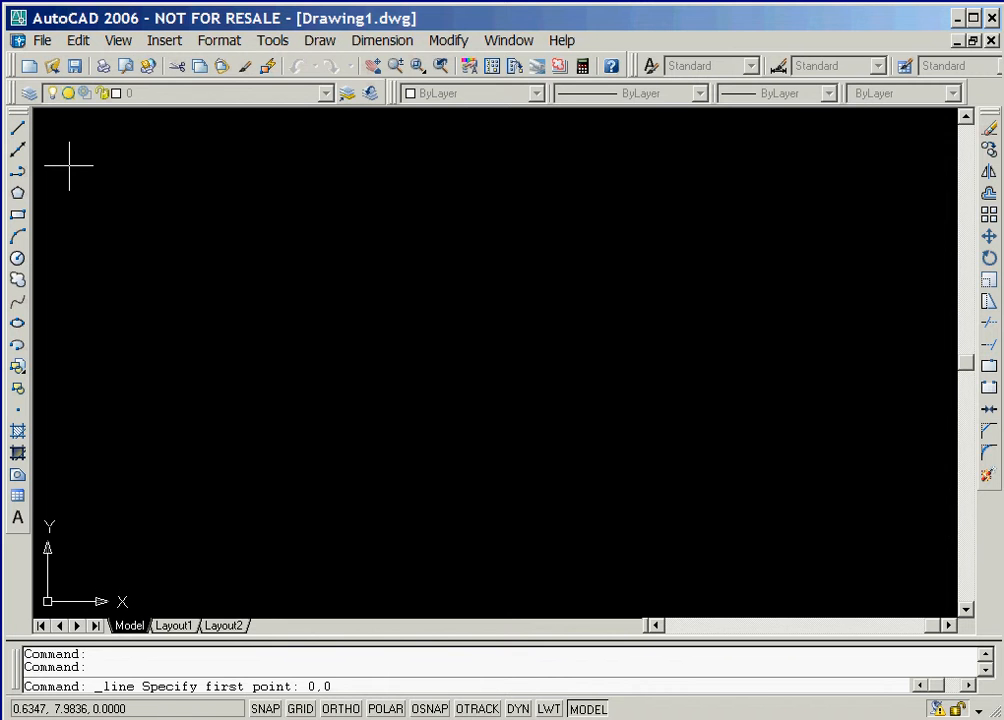
key("Return")
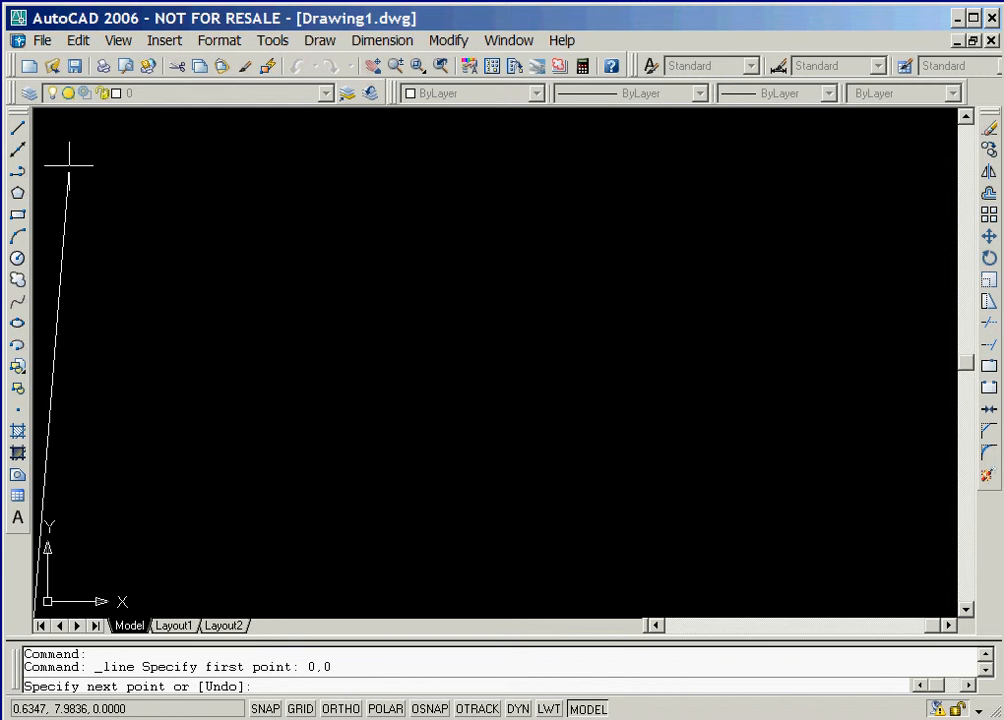
type("5.5,0")
key("Return")
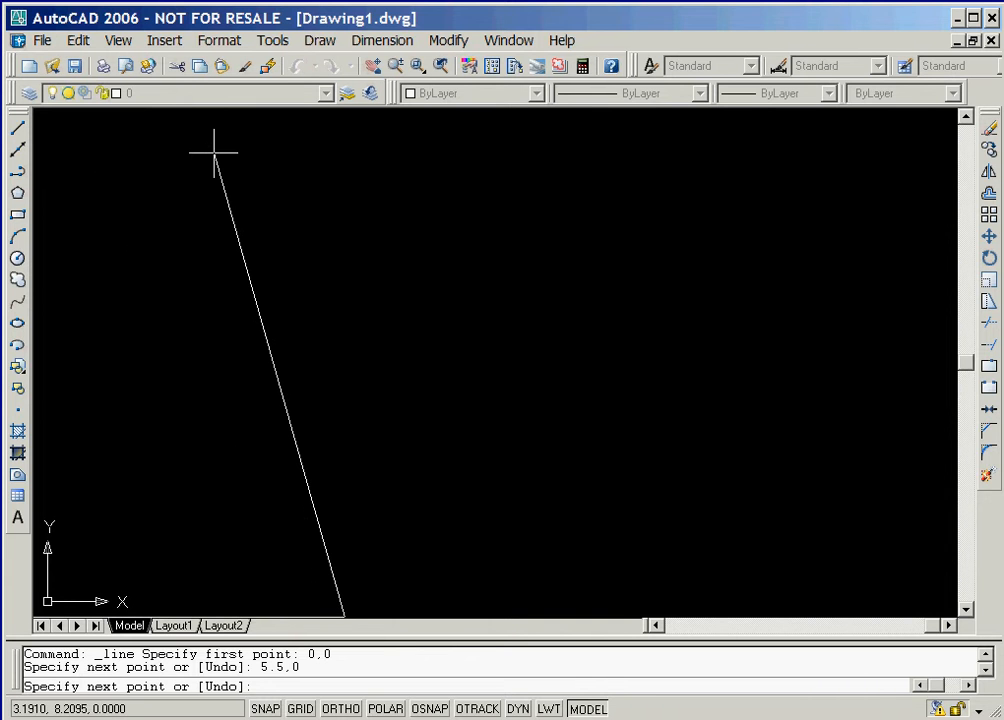
Continue the outline with a vertical segment 2.5 units up from the bottom edge's end, using relative coordinates @0,2.5
left_click(373, 66)
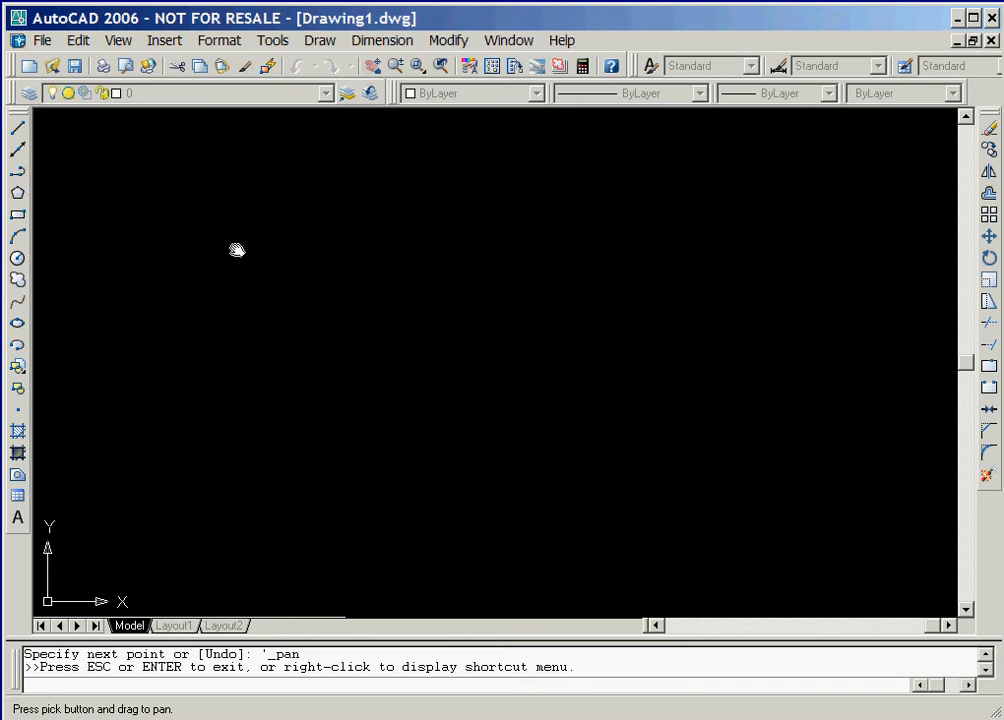
left_click_drag(204, 359, 337, 300)
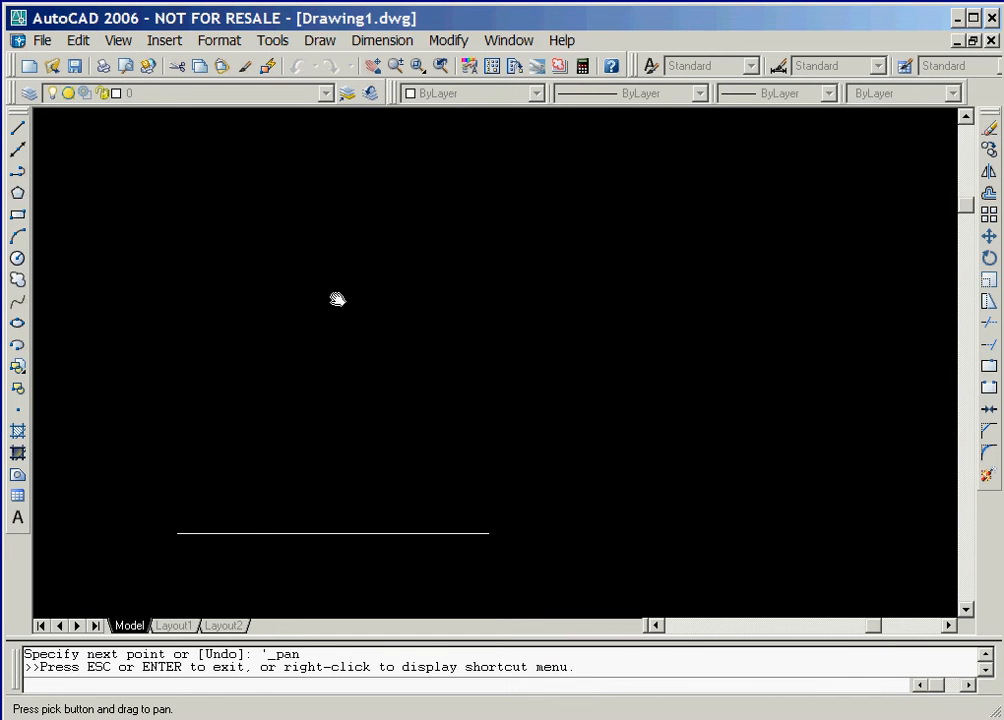
key("Escape")
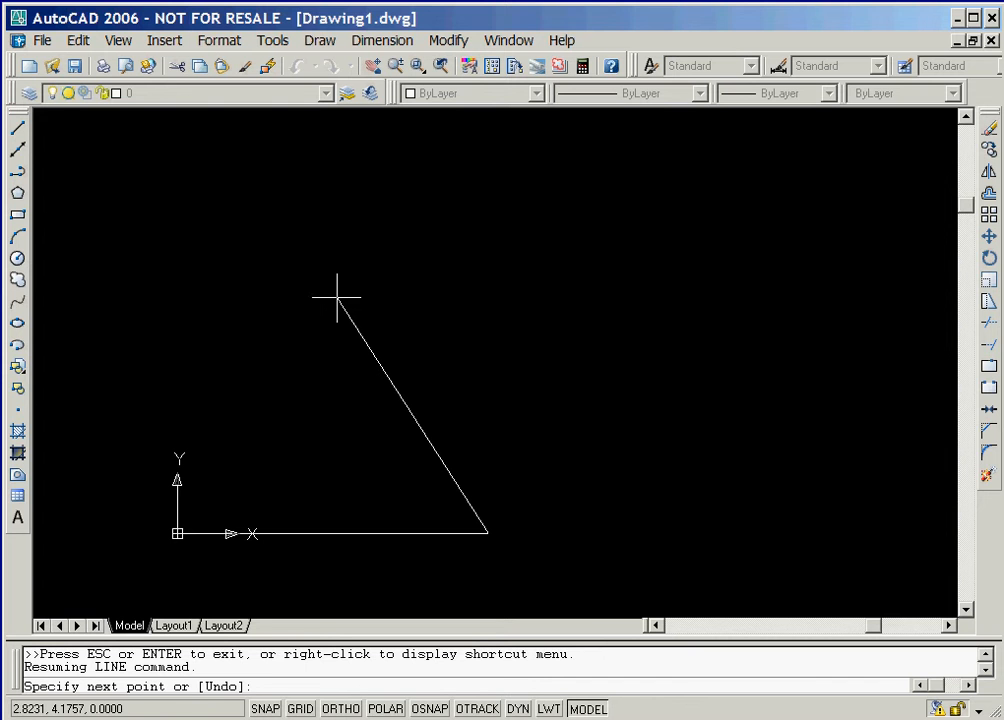
type("@0,2.5")
key("Return")
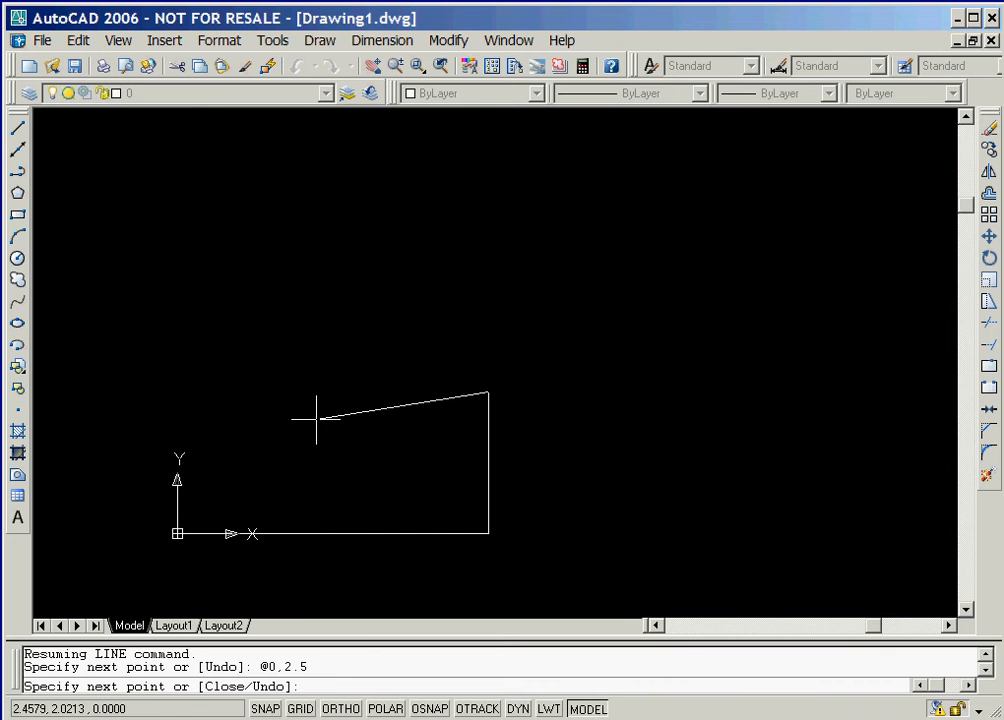
Turn on the grid and snap, and continue the outline horizontally to the grid point 8,2.5
left_click(301, 709)
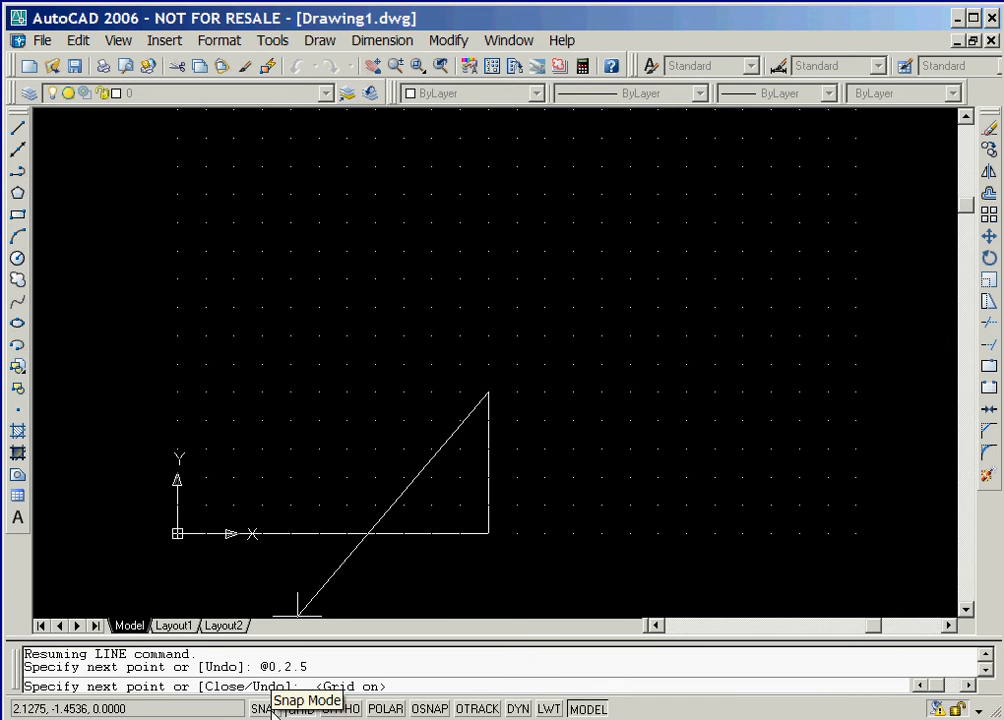
left_click(265, 709)
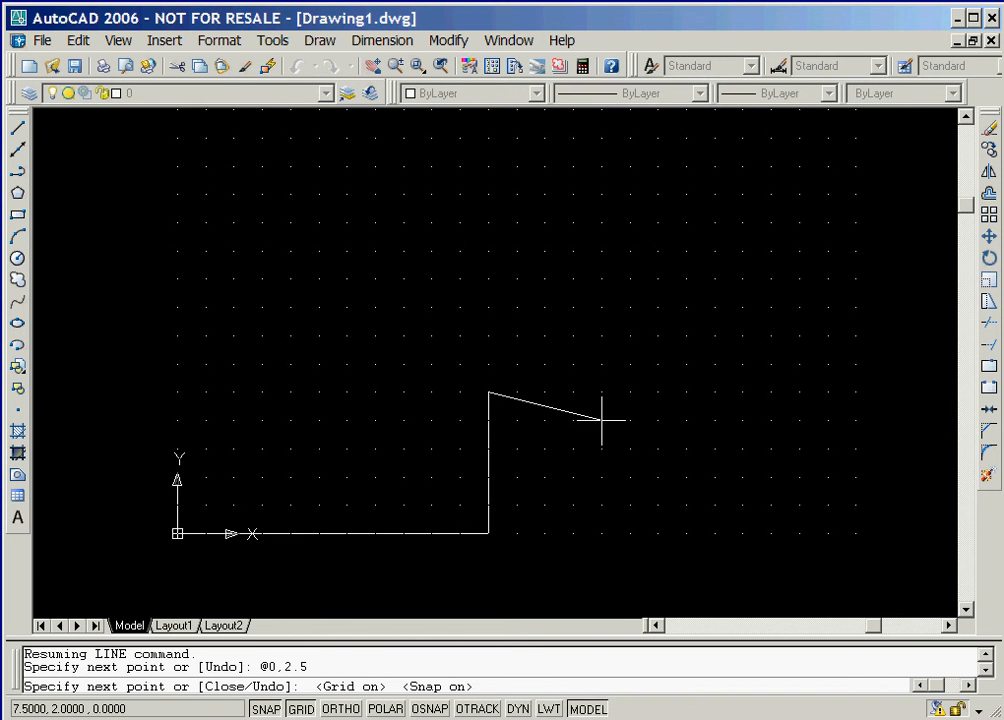
left_click(630, 393)
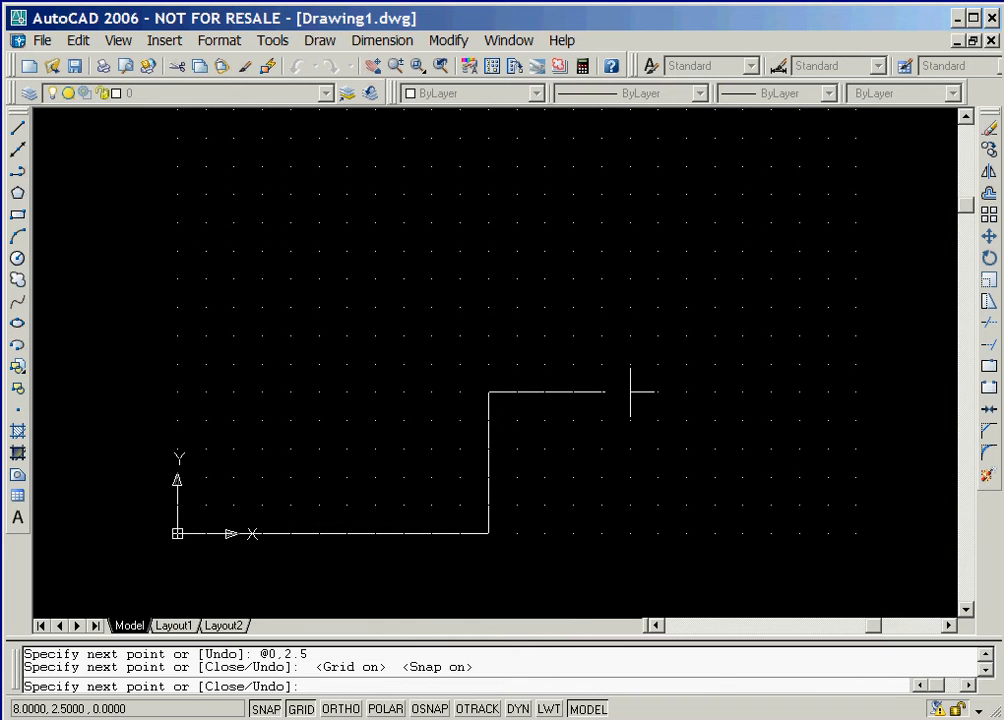
Add a 3-unit segment at 90 degrees (@3<90) and a sloped corner segment to @-1.5,1
type("@3<90")
key("Return")
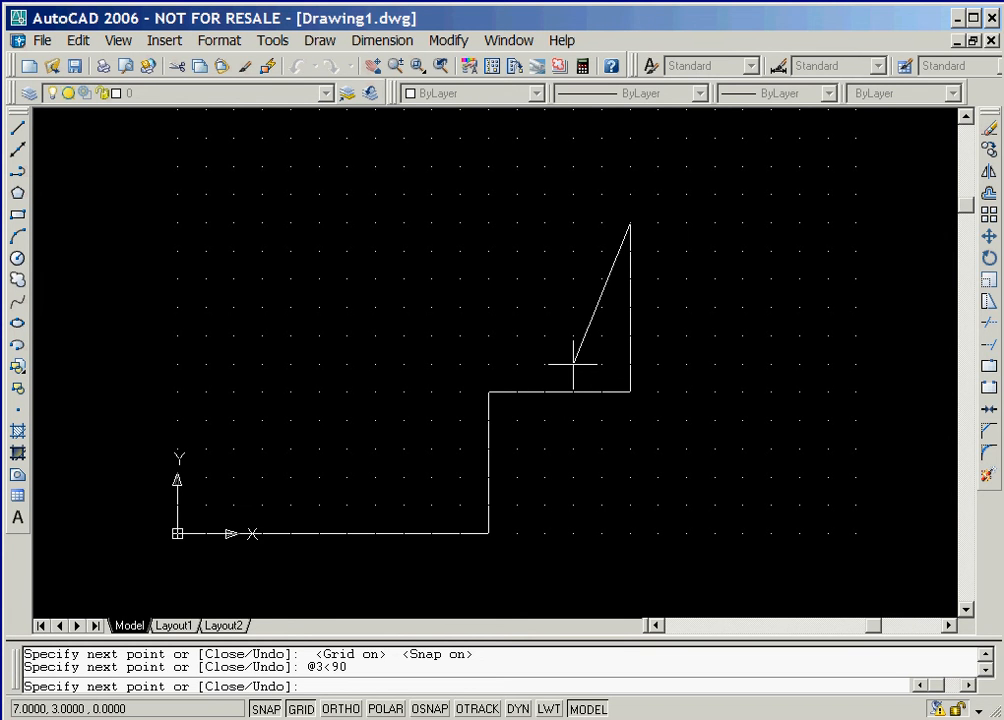
type("@-1.5,1")
key("Return")
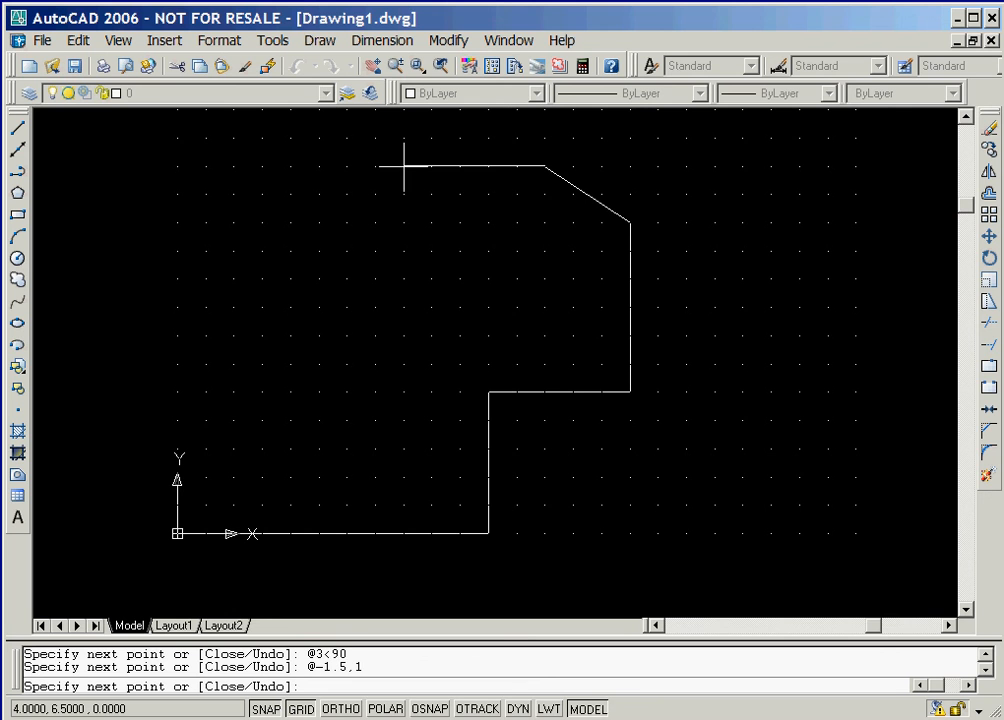
Draw the top edge 6.5 units horizontally toward the Y axis and close the outline back to its start point
type("6.5")
key("Return")
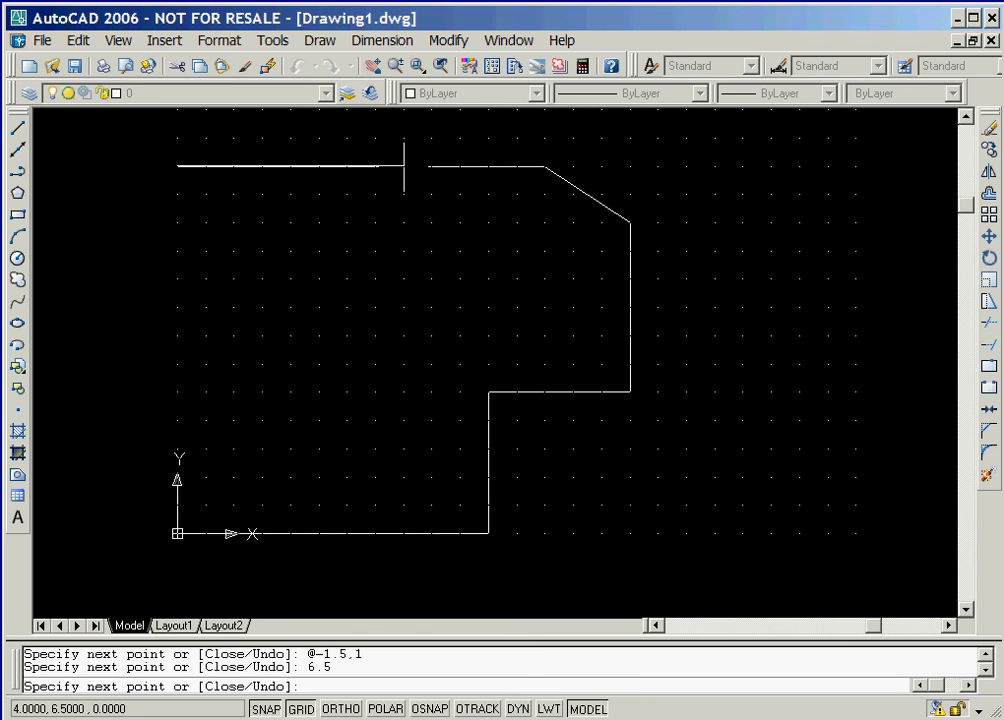
right_click(404, 185)
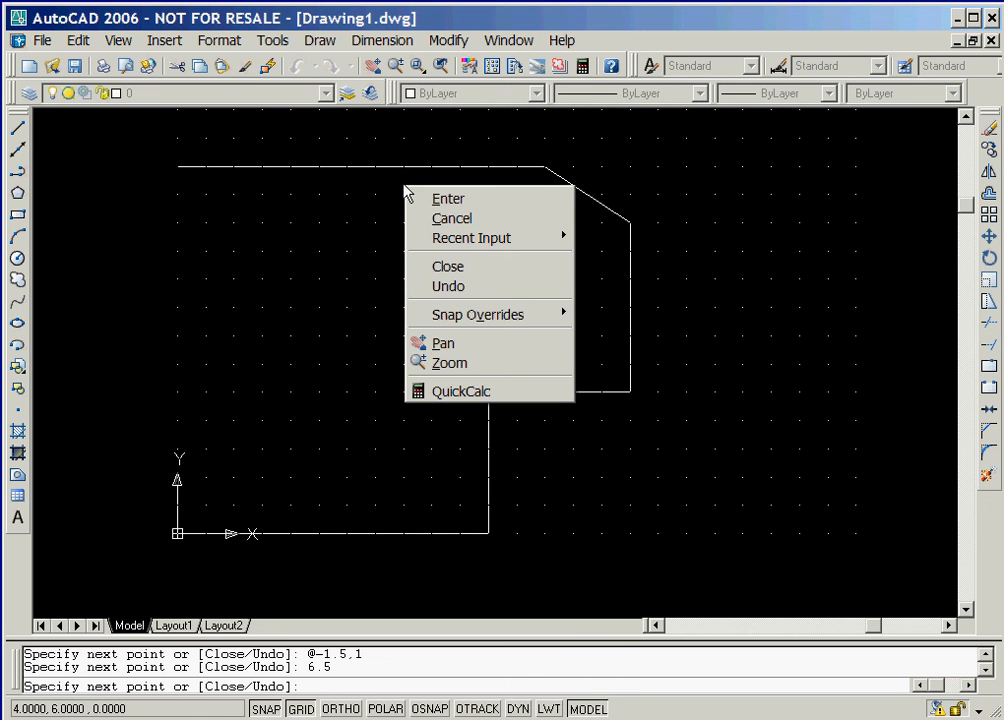
left_click(424, 268)
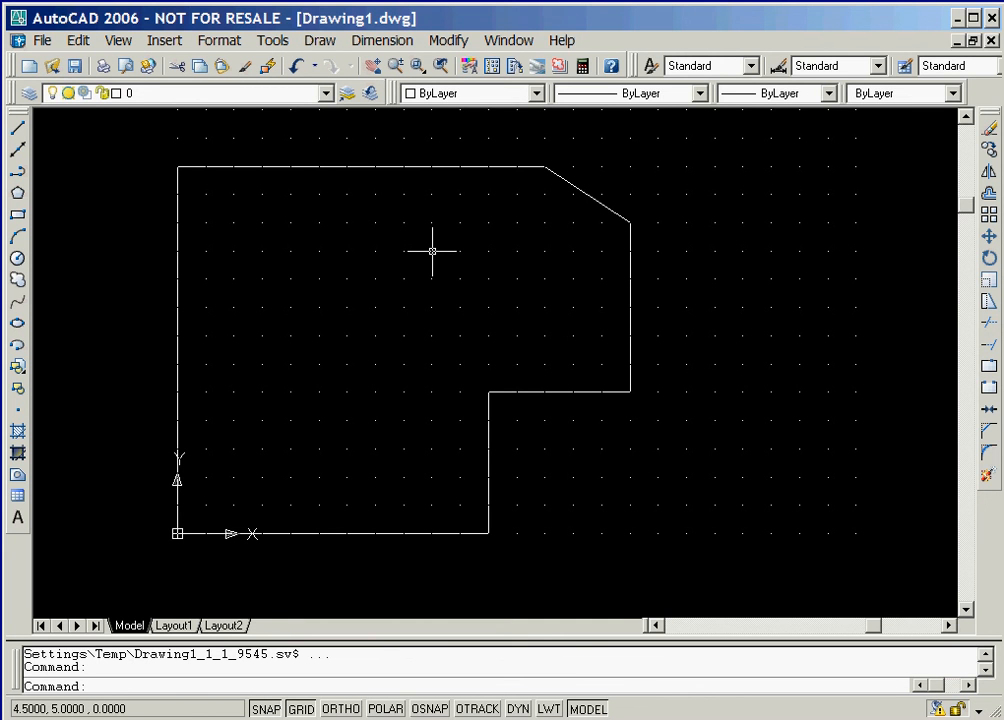
Draw a circle inside the outline by center and diameter, centered at 3,3 with diameter 2.5
left_click(321, 40)
mouse_move(377, 262)
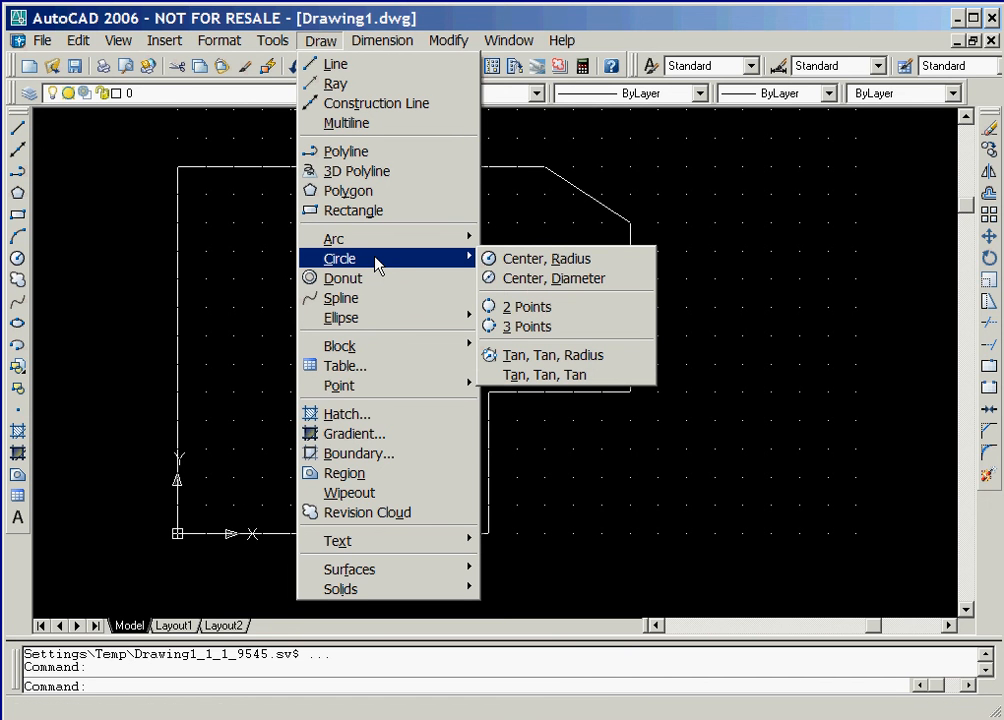
left_click(531, 280)
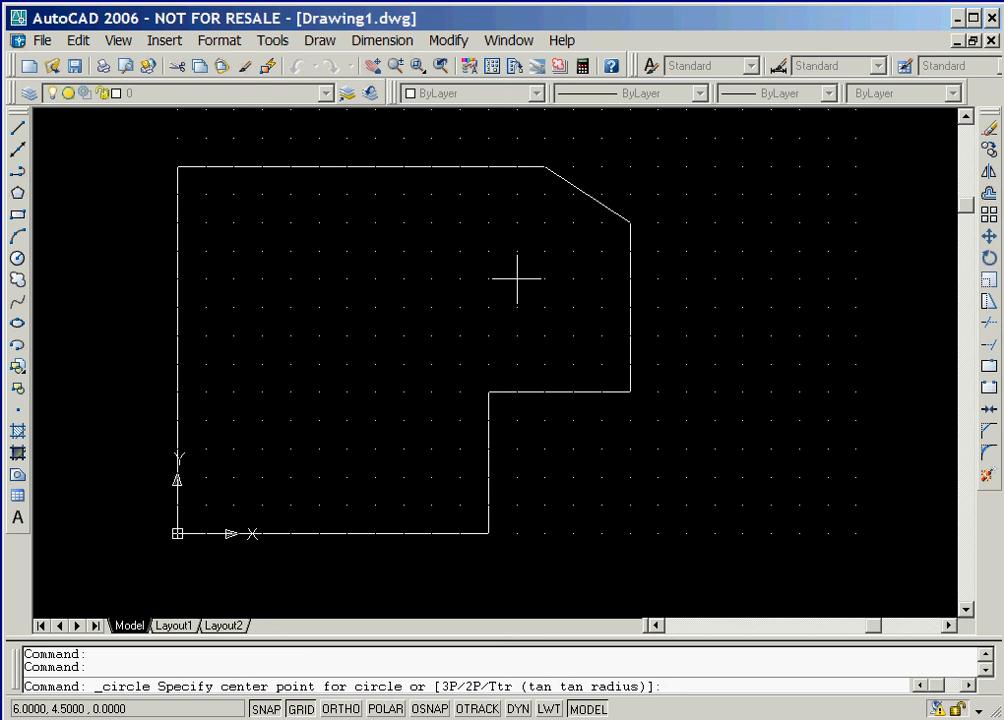
type("3,3")
key("Return")
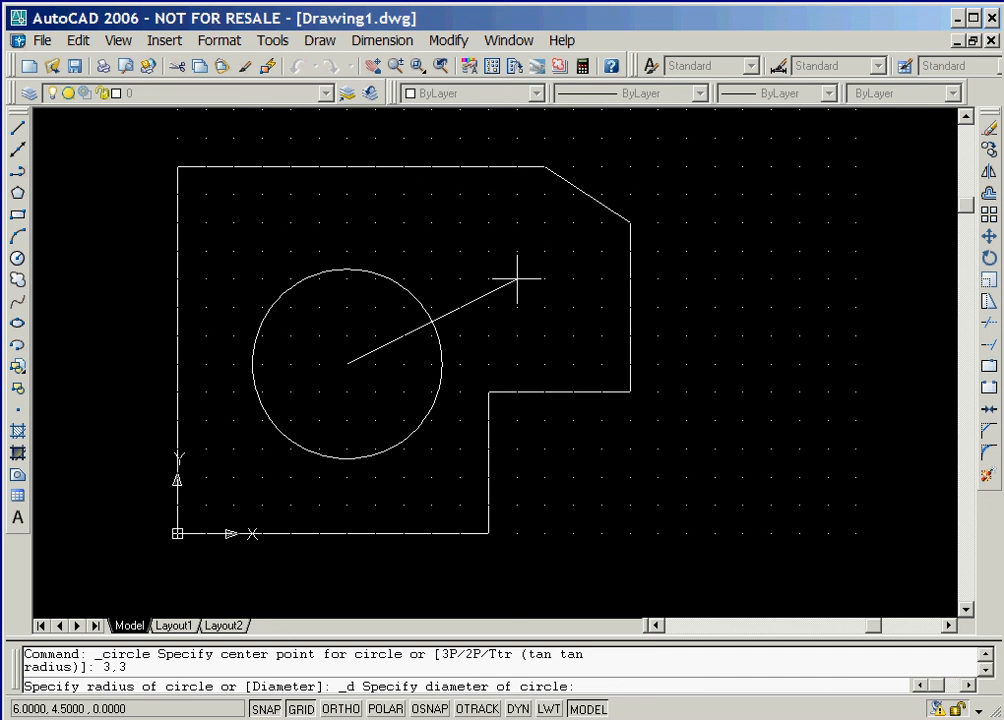
type("2.5")
key("Return")
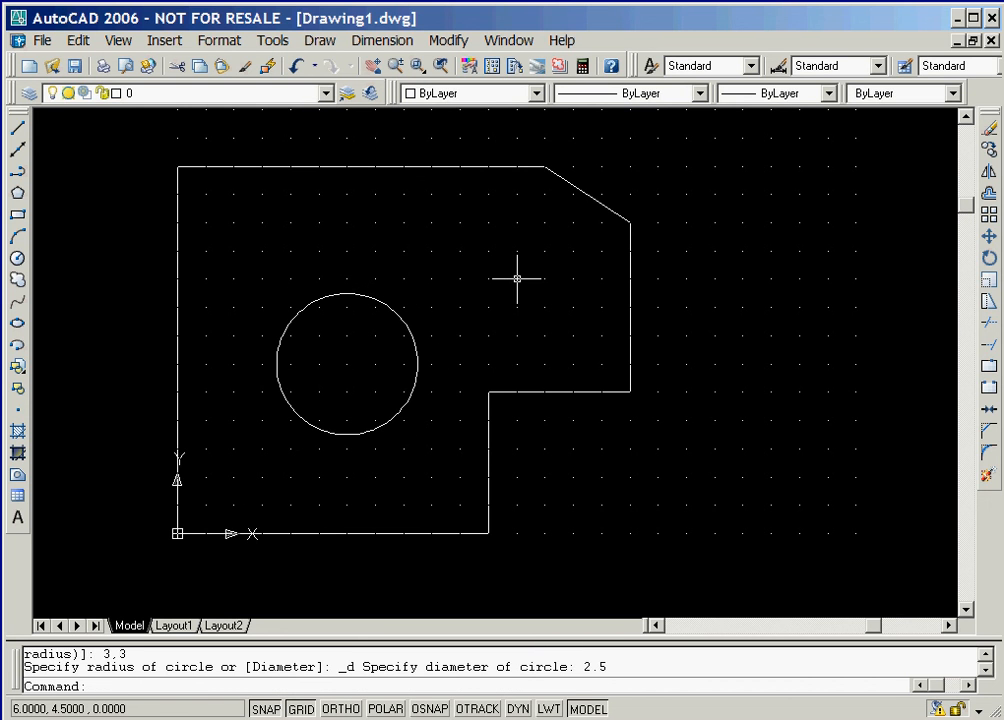
Draw a second circle by center and diameter, centered at @2.5,2 from the first circle's center, with diameter 1.5
right_click(516, 273)
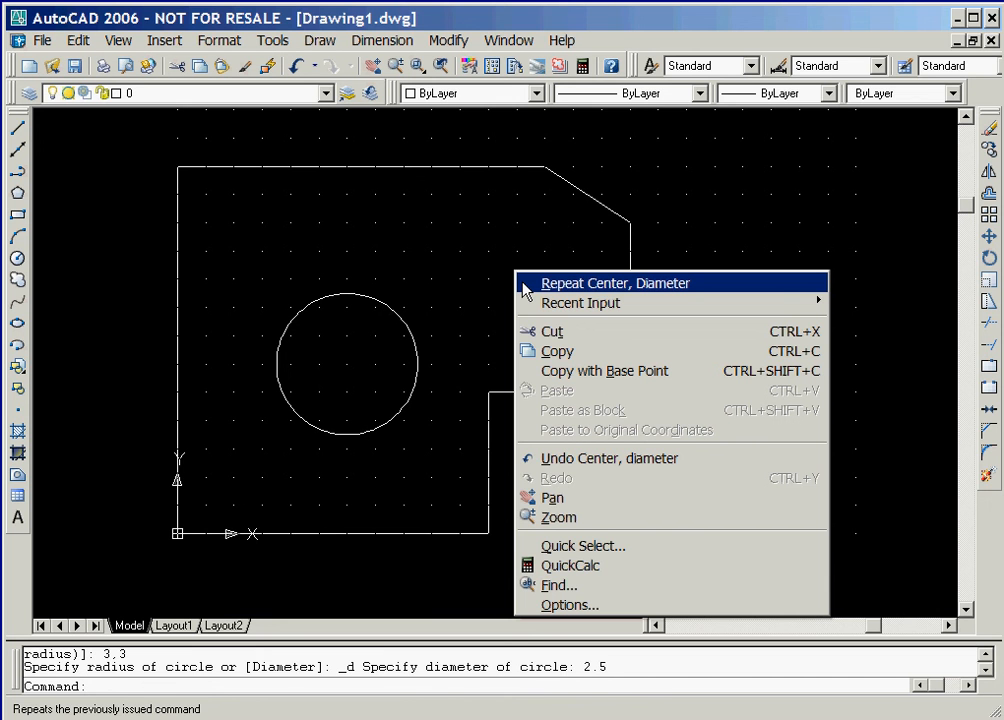
left_click(523, 284)
type("@2.5,2")
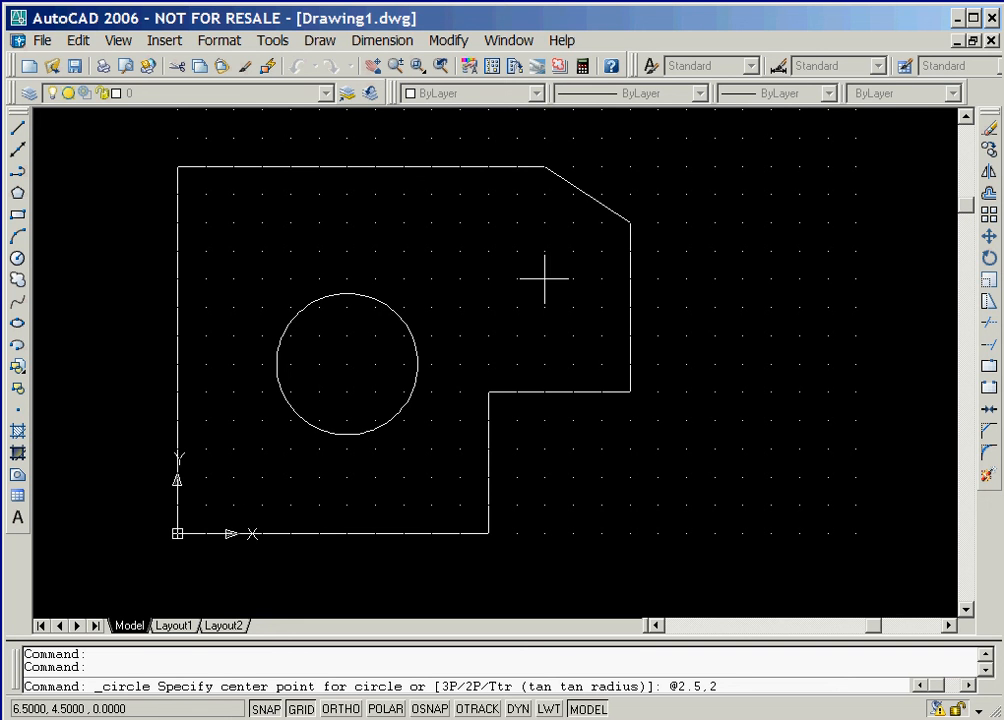
key("Return")
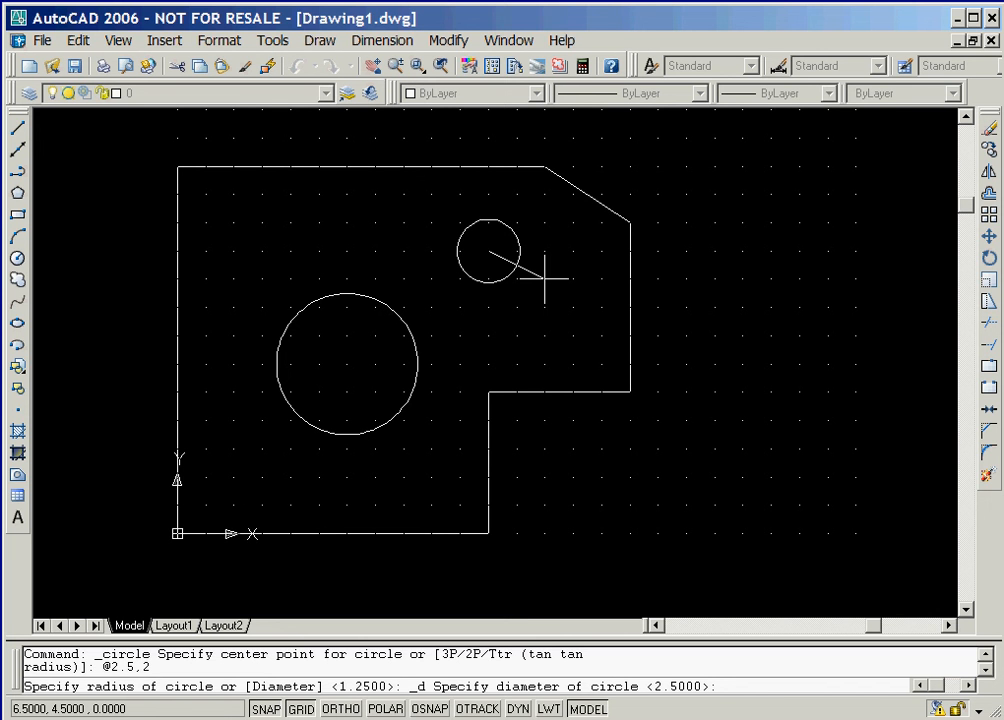
type("1.5")
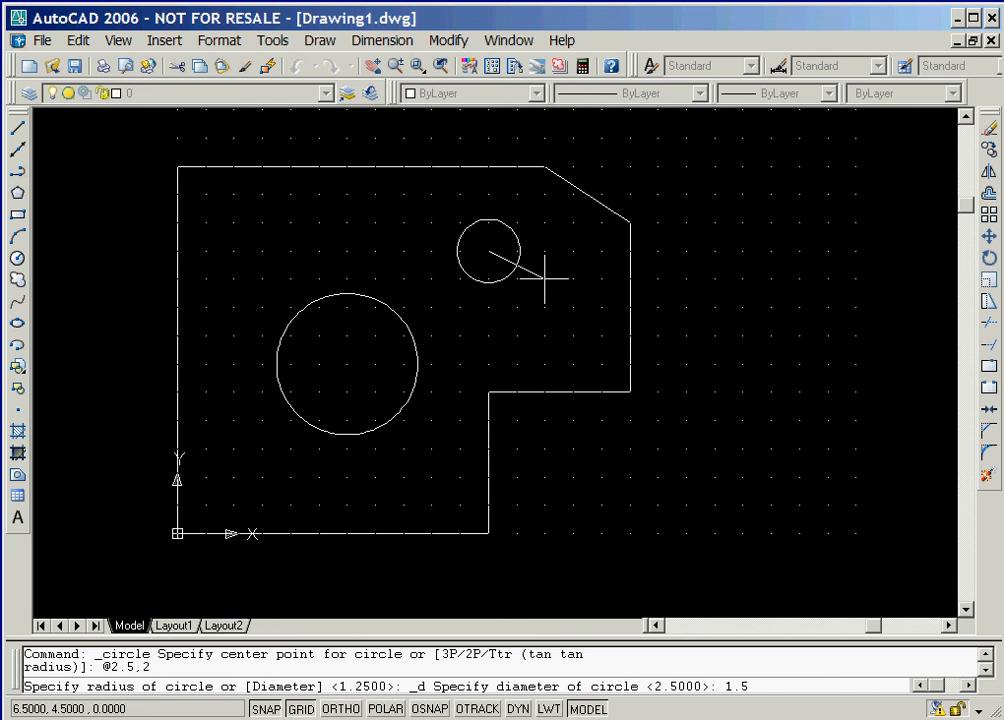